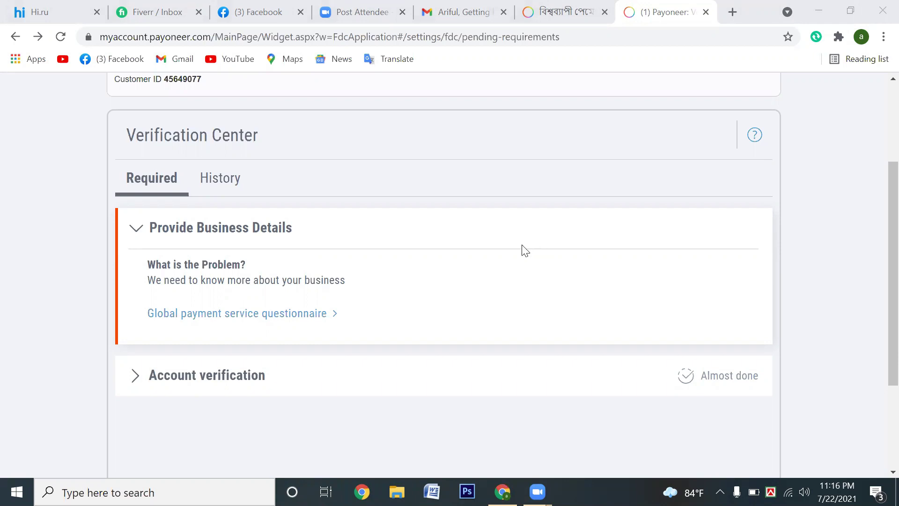
{"action": "left_click", "coordinate": [523, 257]}
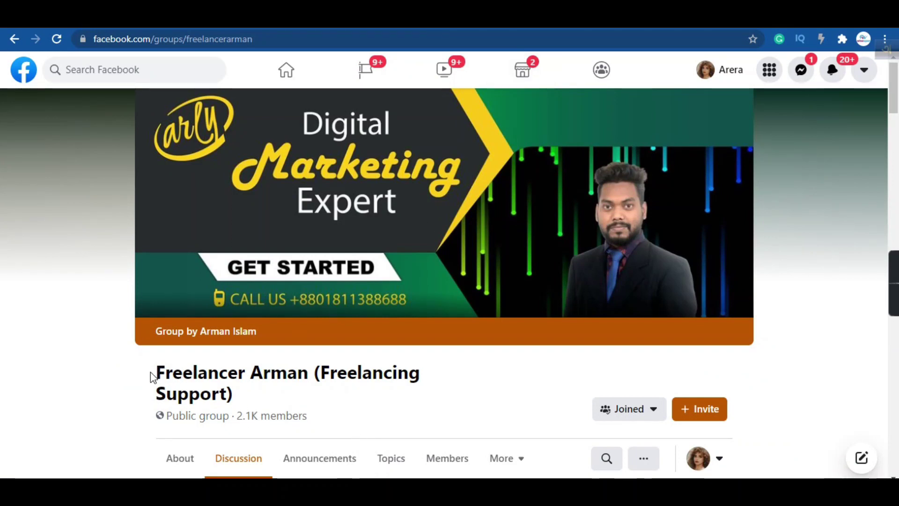
{"action": "left_click_drag", "start_coordinate": [152, 375], "coordinate": [305, 397]}
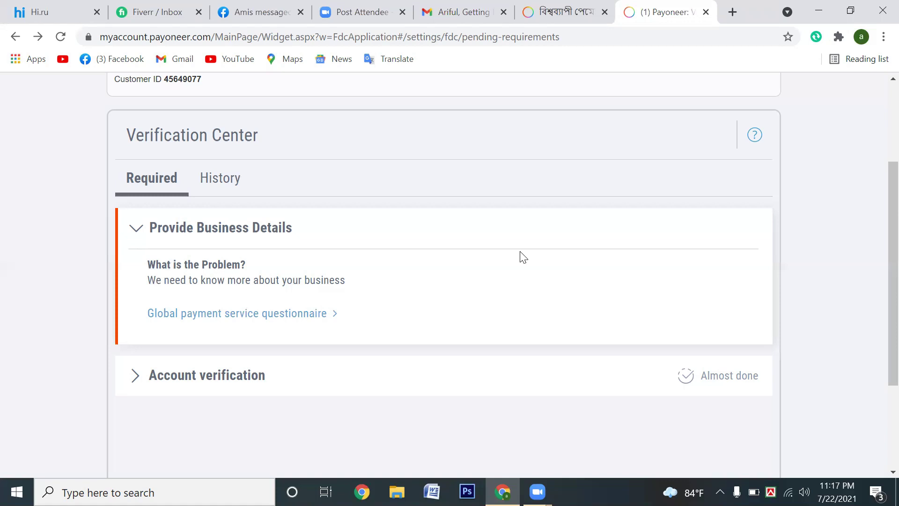
Step: Go to the account dashboard and open the Verification Center from the account settings
{"action": "scroll", "coordinate": [42, 237], "scroll_direction": "up", "scroll_amount": 3}
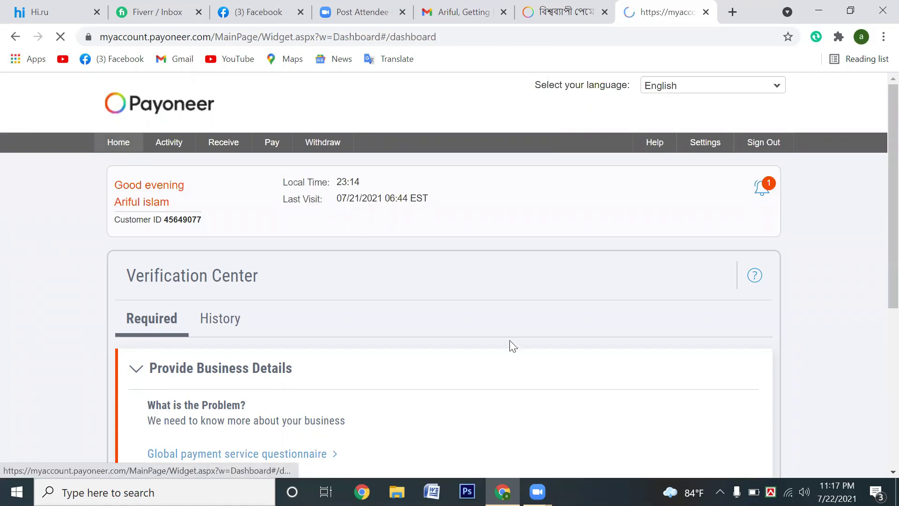
{"action": "left_click", "coordinate": [705, 151]}
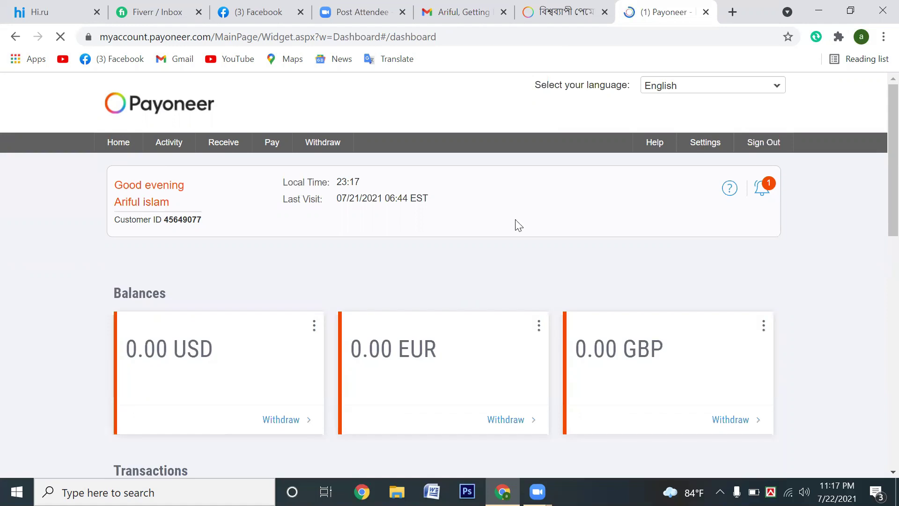
{"action": "left_click", "coordinate": [703, 142]}
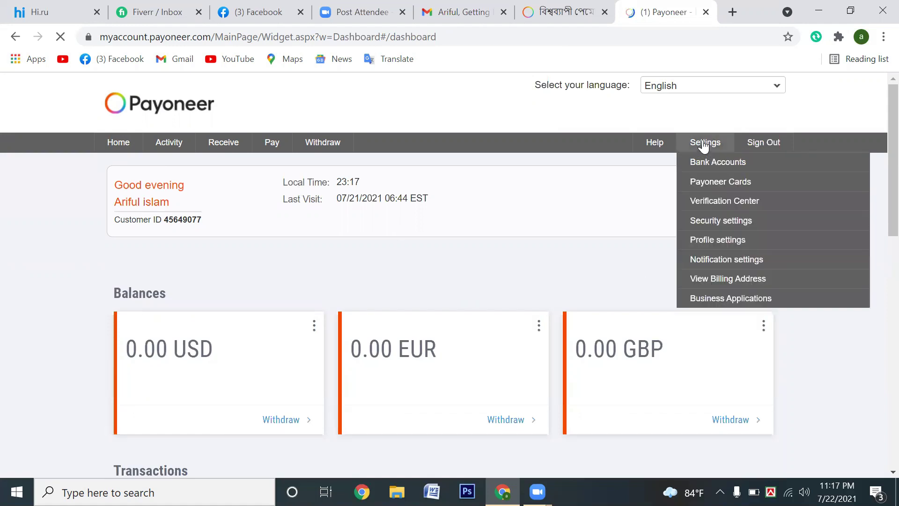
{"action": "left_click", "coordinate": [731, 202]}
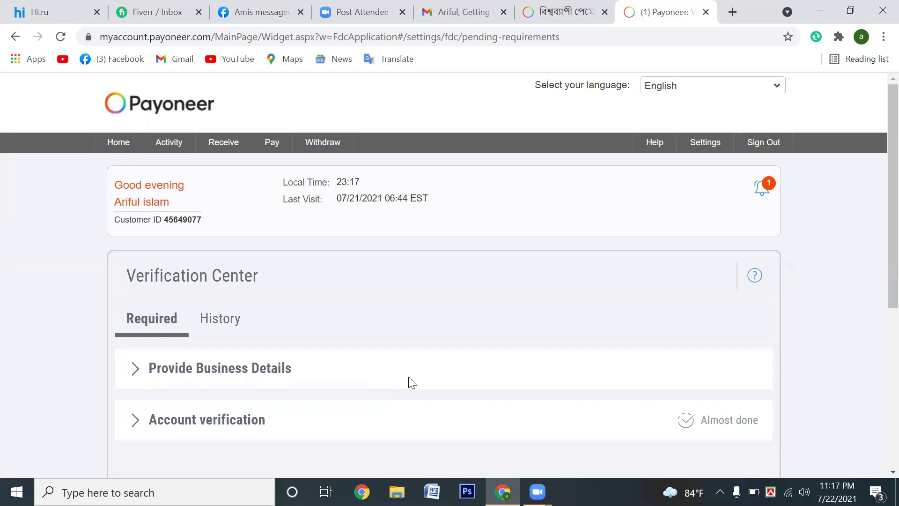
Step: Review the required verification items and expand the Account verification entry to see its details
{"action": "scroll", "coordinate": [137, 358], "scroll_direction": "down", "scroll_amount": 3}
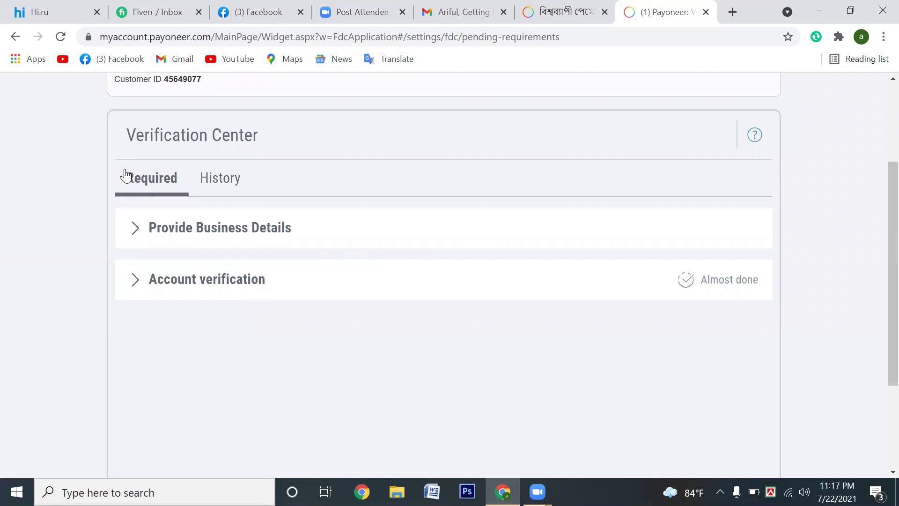
{"action": "left_click_drag", "start_coordinate": [239, 259], "coordinate": [235, 228]}
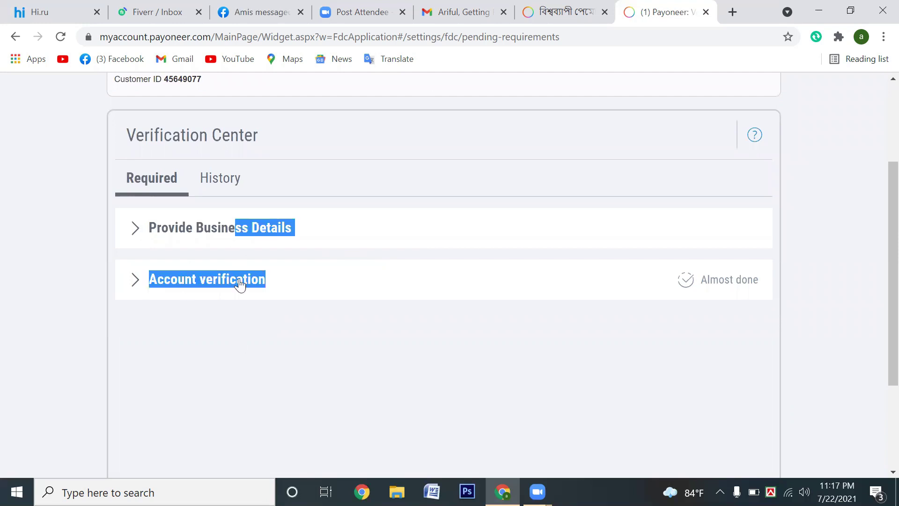
{"action": "left_click_drag", "start_coordinate": [622, 281], "coordinate": [727, 279]}
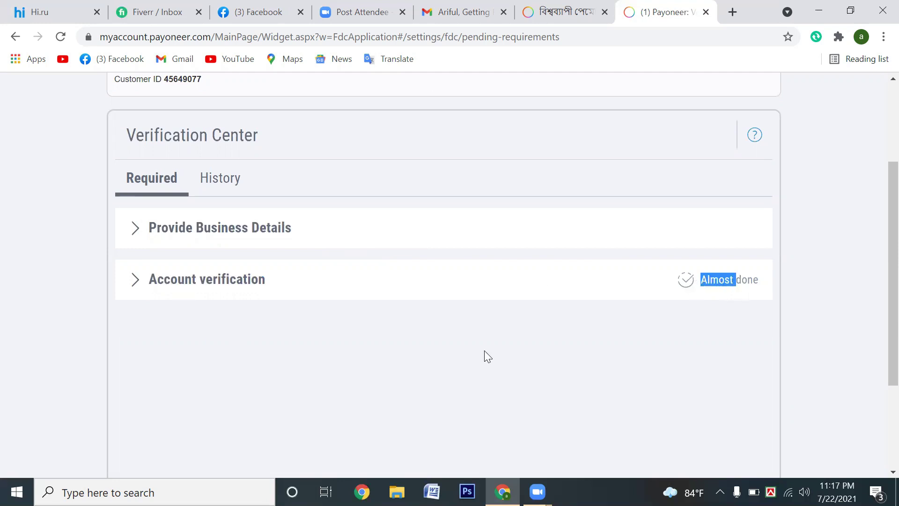
{"action": "left_click", "coordinate": [204, 292]}
{"action": "double_click", "coordinate": [184, 281]}
{"action": "left_click", "coordinate": [184, 280]}
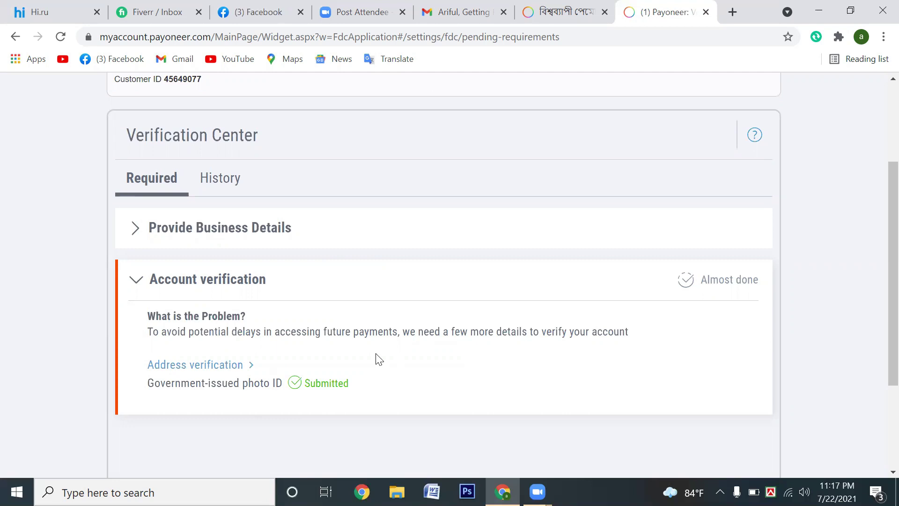
Step: Expand the Provide Business Details requirement and open its Global payment service questionnaire
{"action": "left_click", "coordinate": [171, 237]}
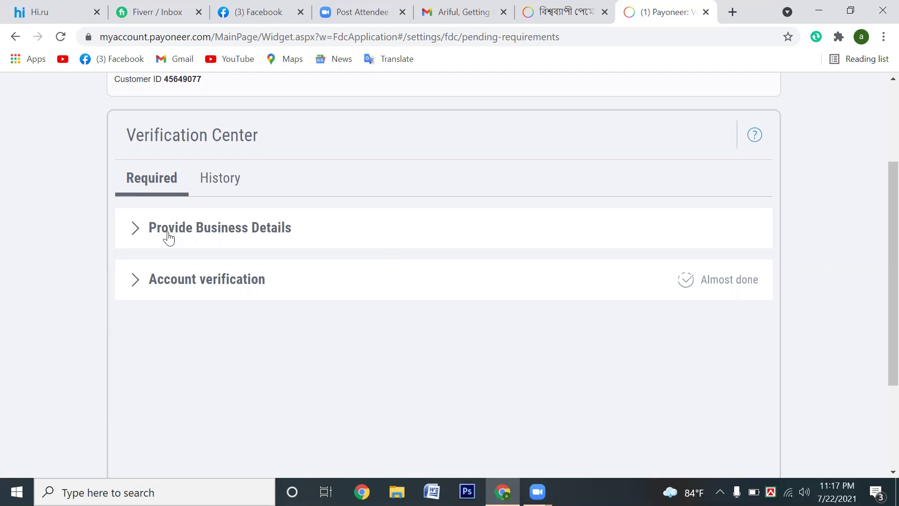
{"action": "left_click", "coordinate": [261, 231]}
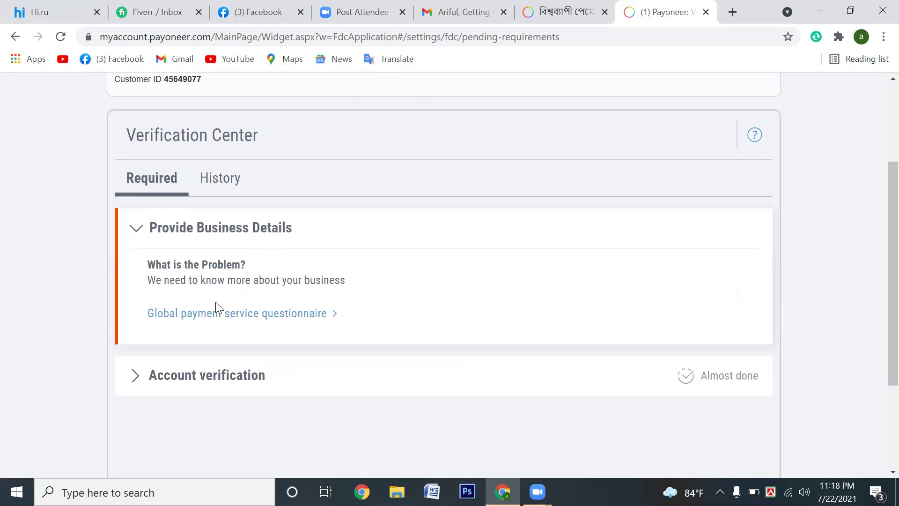
{"action": "left_click", "coordinate": [216, 317]}
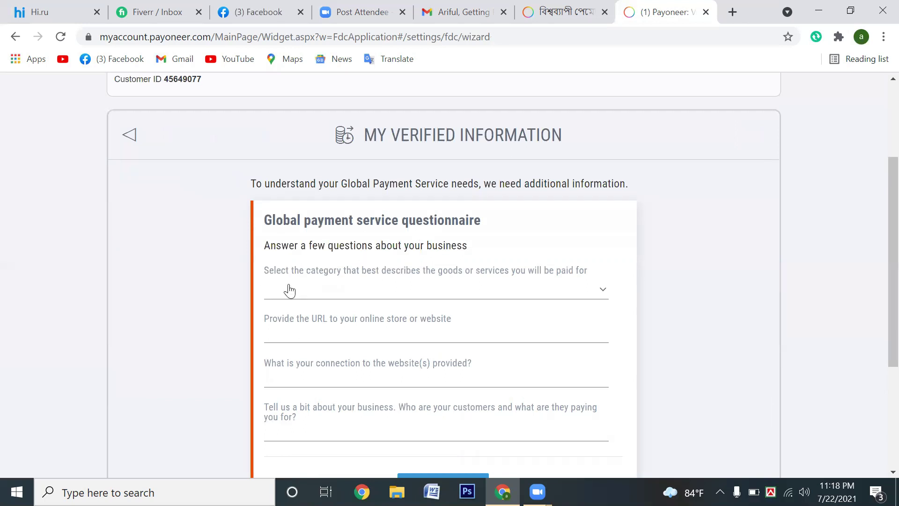
Step: Choose Sales & marketing as the category that best describes the goods or services being paid for
{"action": "left_click", "coordinate": [313, 287]}
{"action": "left_click", "coordinate": [589, 294]}
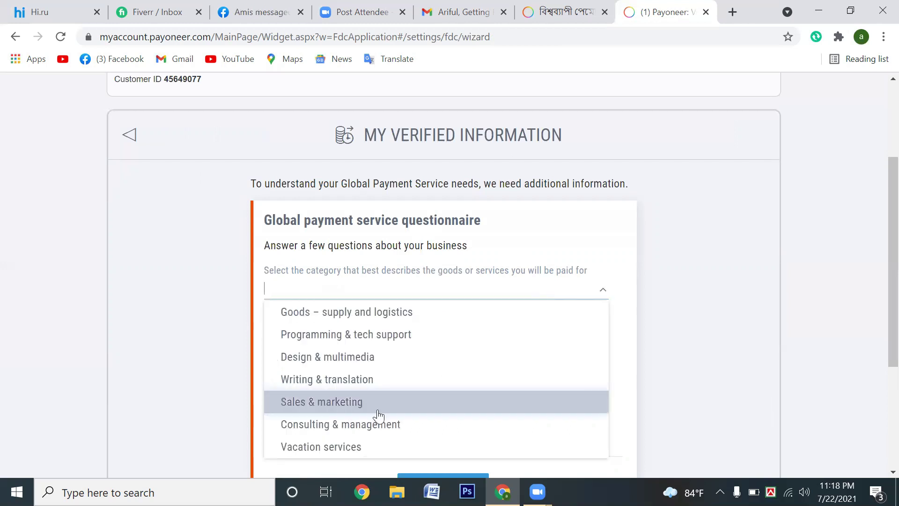
{"action": "key", "text": "Down"}
{"action": "key", "text": "Down"}
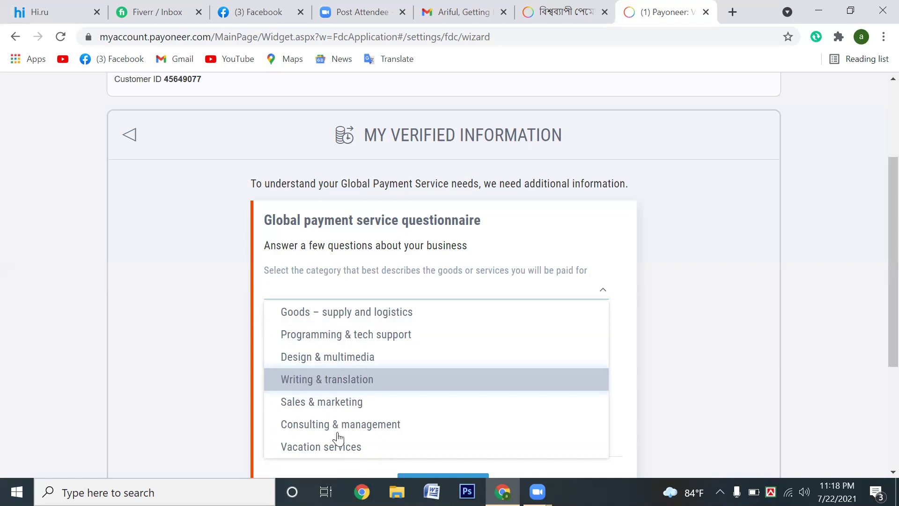
{"action": "left_click", "coordinate": [341, 401]}
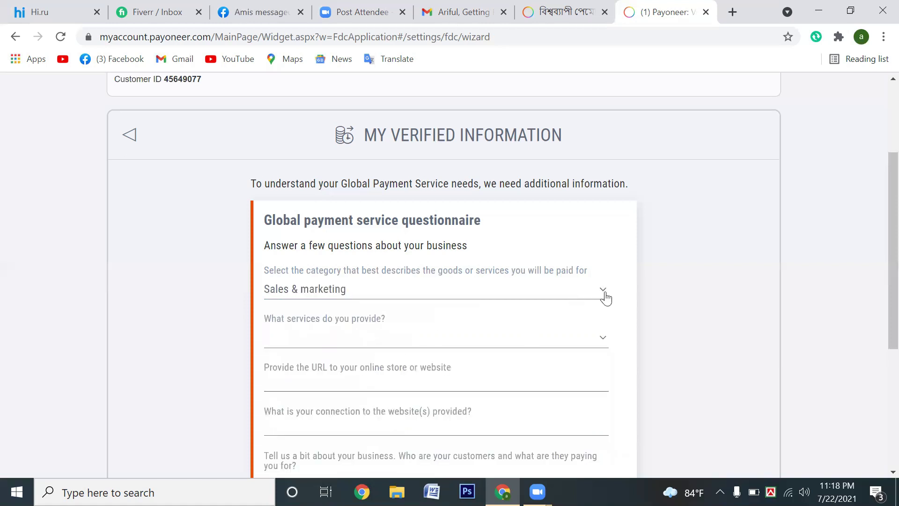
Step: Choose Social media as the service provided
{"action": "left_click", "coordinate": [324, 337]}
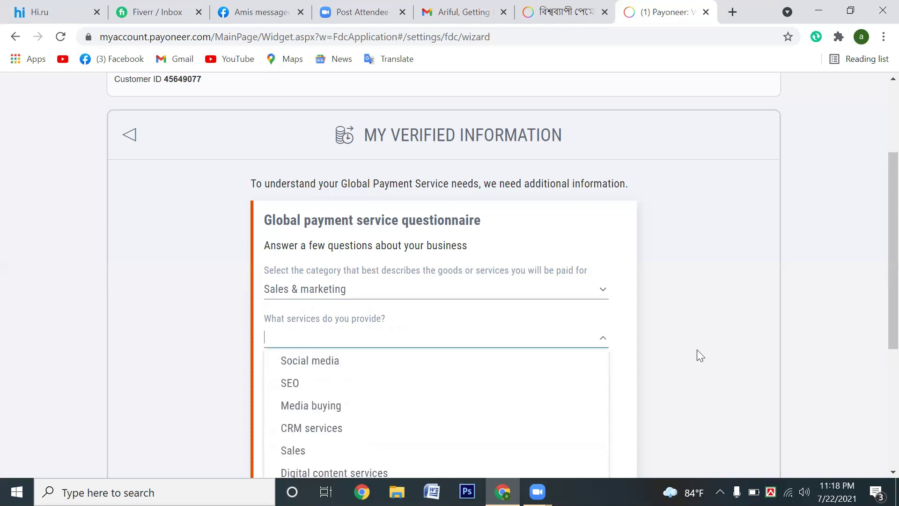
{"action": "scroll", "coordinate": [696, 350], "scroll_direction": "down", "scroll_amount": 3}
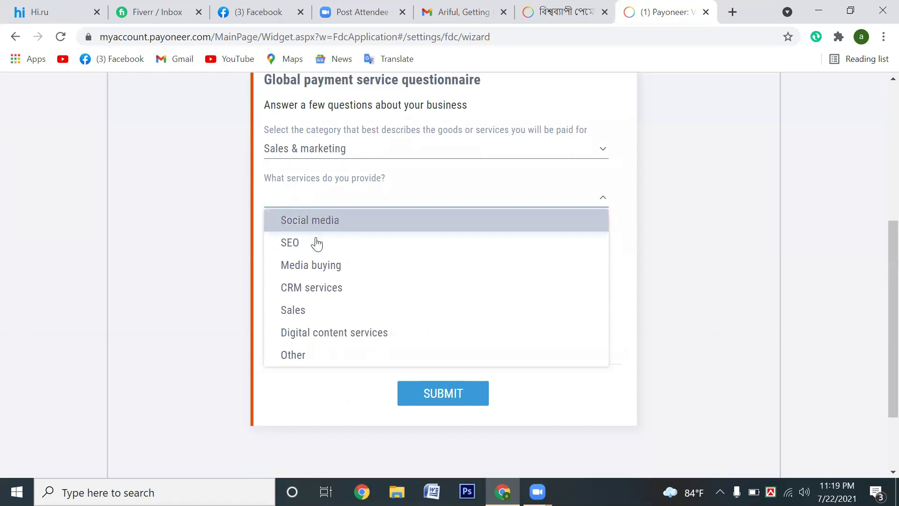
{"action": "key", "text": "Down"}
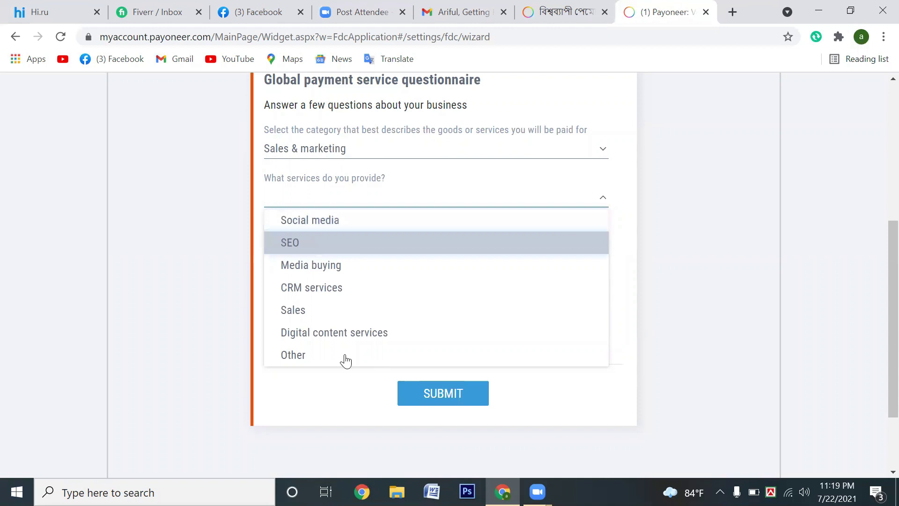
{"action": "left_click", "coordinate": [334, 220]}
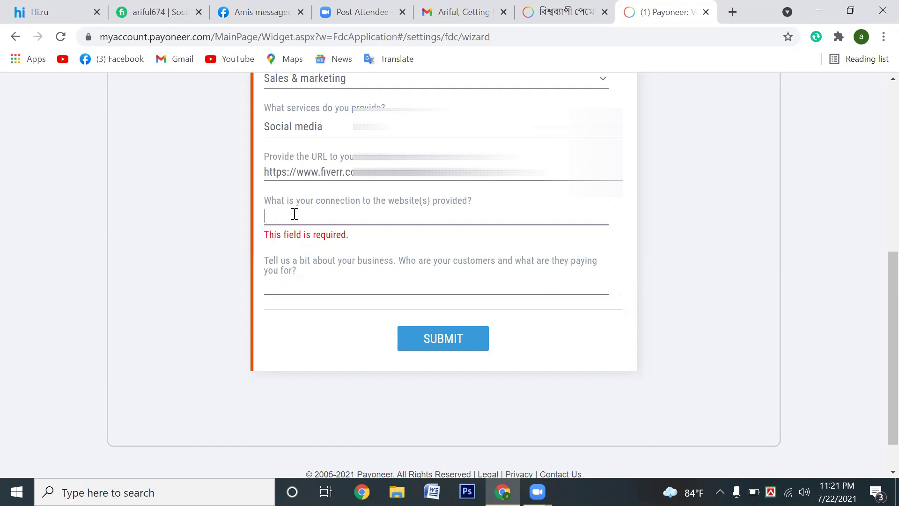
Step: Answer the question about the connection to the provided website with "I am a Fiverr Seller"
{"action": "left_click", "coordinate": [294, 214]}
{"action": "left_click", "coordinate": [295, 214]}
{"action": "type", "text": "I am"}
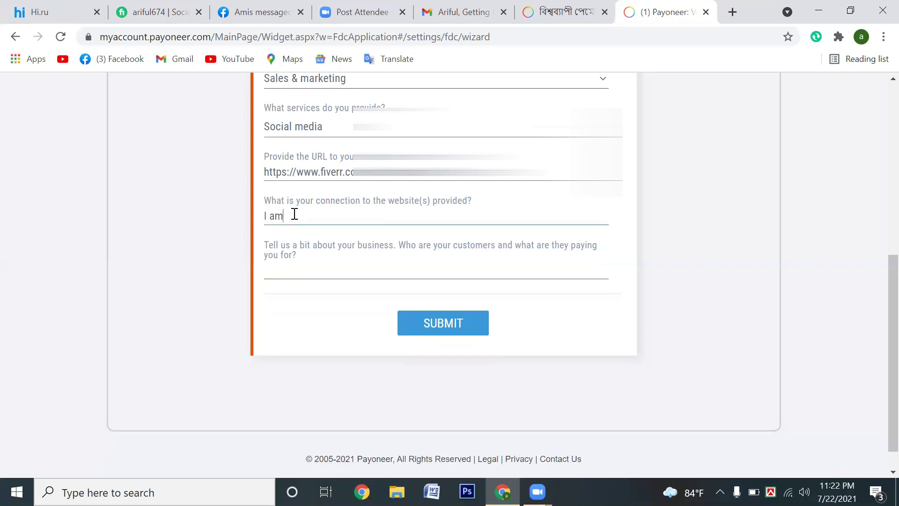
{"action": "type", "text": " a fiverr Seller"}
Step: Begin the description of the business and its customers with "I am a Digital Marketer."
{"action": "scroll", "coordinate": [329, 243], "scroll_direction": "down", "scroll_amount": 1}
{"action": "left_click", "coordinate": [324, 242]}
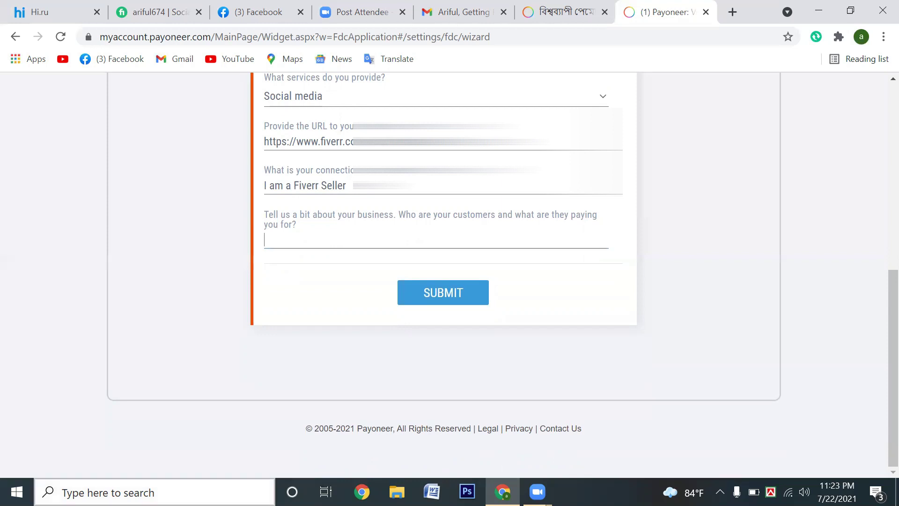
{"action": "type", "text": "I am A]"}
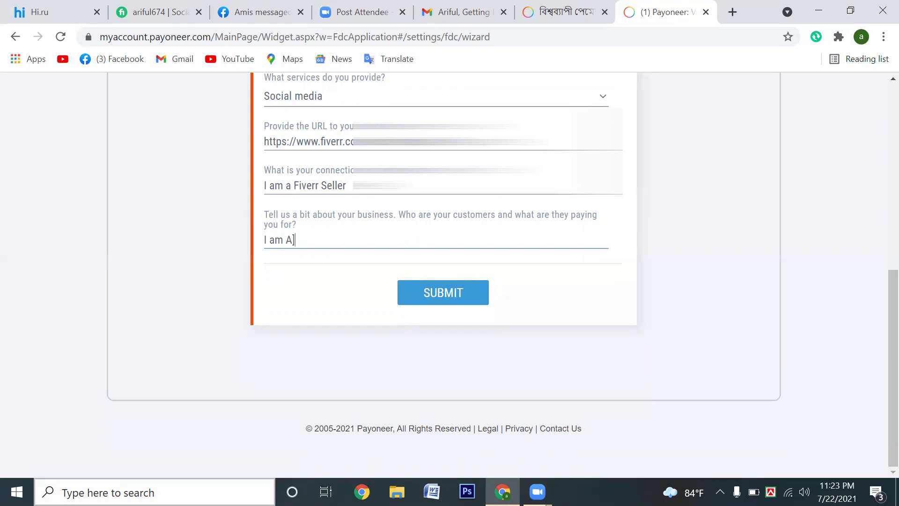
{"action": "type", "text": "a"}
{"action": "key", "text": "BackSpace"}
{"action": "key", "text": "BackSpace"}
{"action": "key", "text": "BackSpace"}
{"action": "type", "text": "a Digi"}
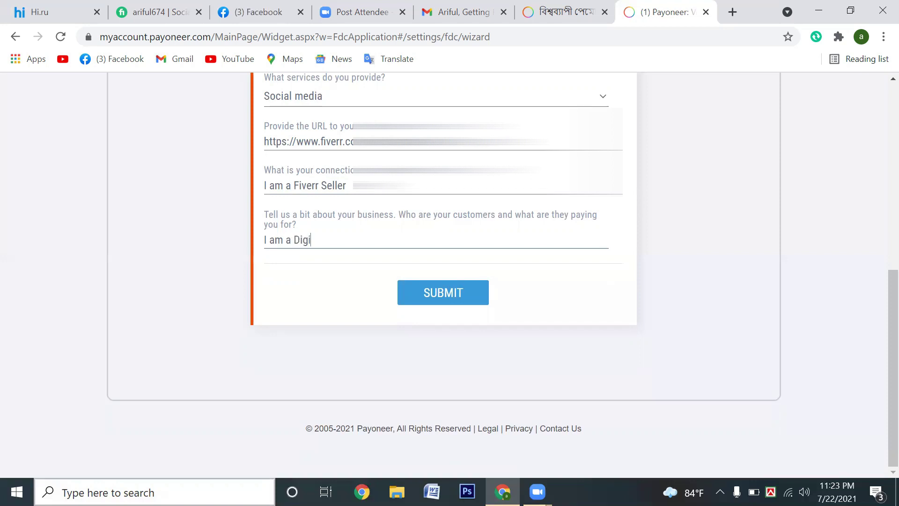
{"action": "type", "text": "tal Marke"}
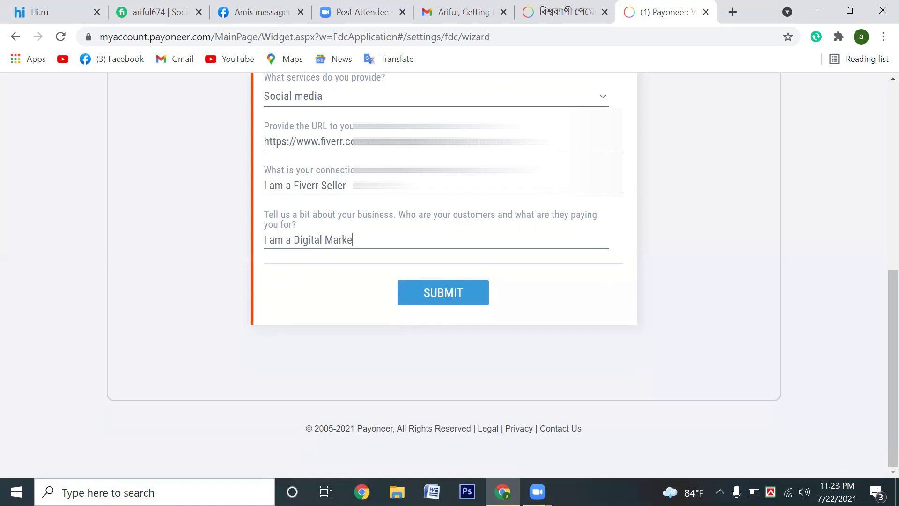
{"action": "type", "text": "ter."}
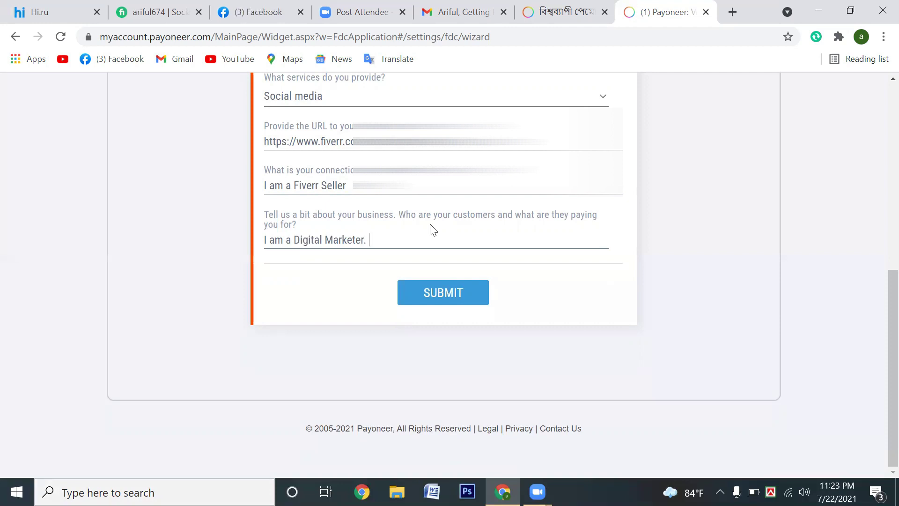
Step: Continue the business description with "I will provide Facebook marketing"
{"action": "type", "text": "I w"}
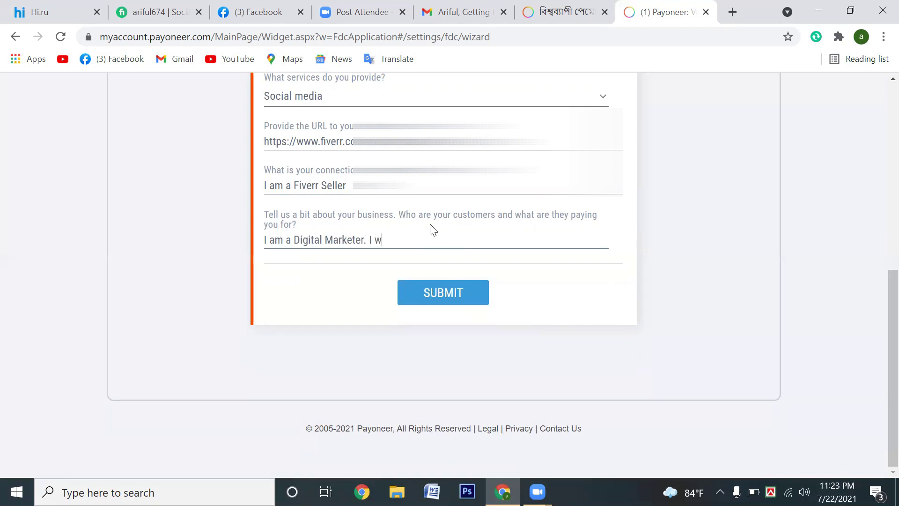
{"action": "type", "text": "ill provide Facebook mae"}
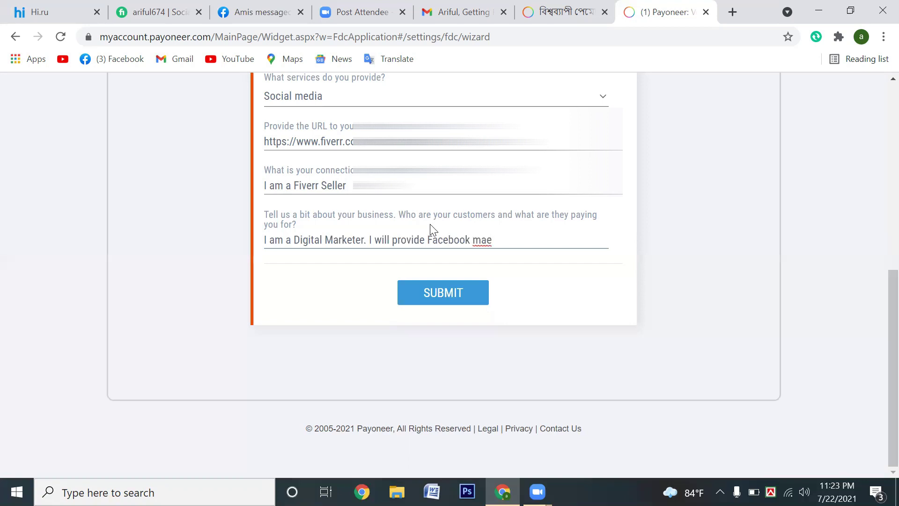
{"action": "key", "text": "BackSpace"}
{"action": "type", "text": "rm"}
{"action": "key", "text": "BackSpace"}
{"action": "type", "text": "ket"}
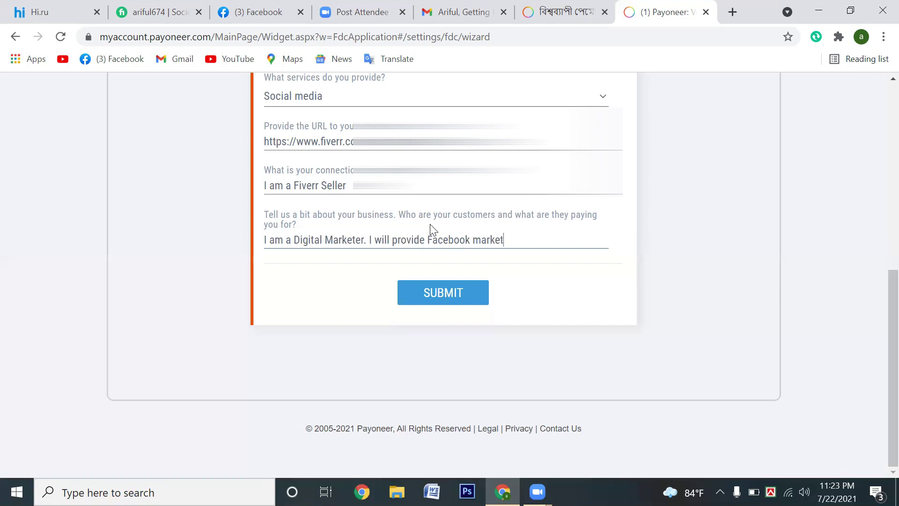
{"action": "type", "text": "ing"}
Step: Continue the business description with "Instagram Marketing", correcting the misspelled "Instagream" with the suggested spelling
{"action": "type", "text": "Instagream"}
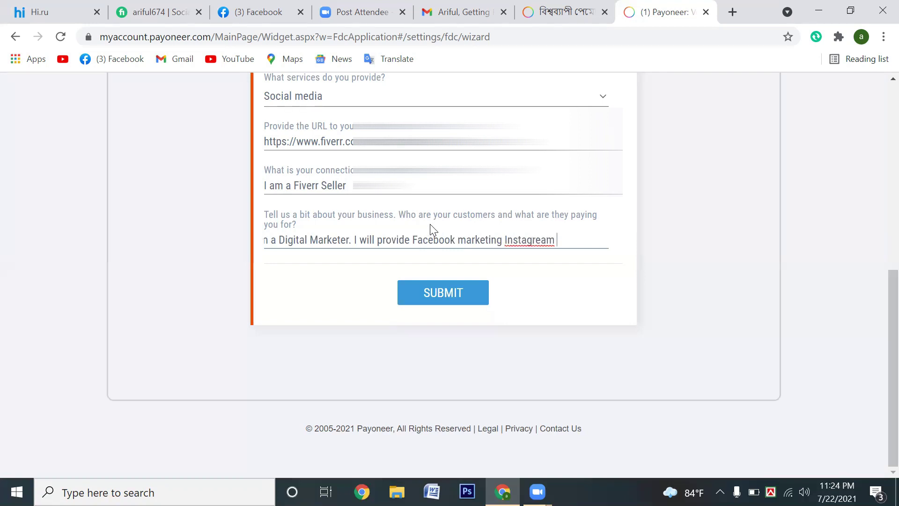
{"action": "right_click", "coordinate": [537, 249]}
{"action": "left_click", "coordinate": [573, 255]}
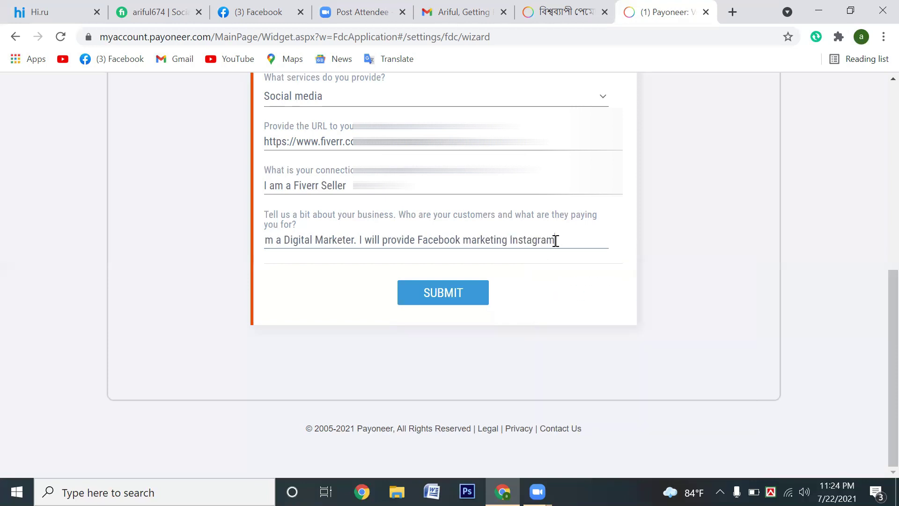
{"action": "type", "text": "Marke"}
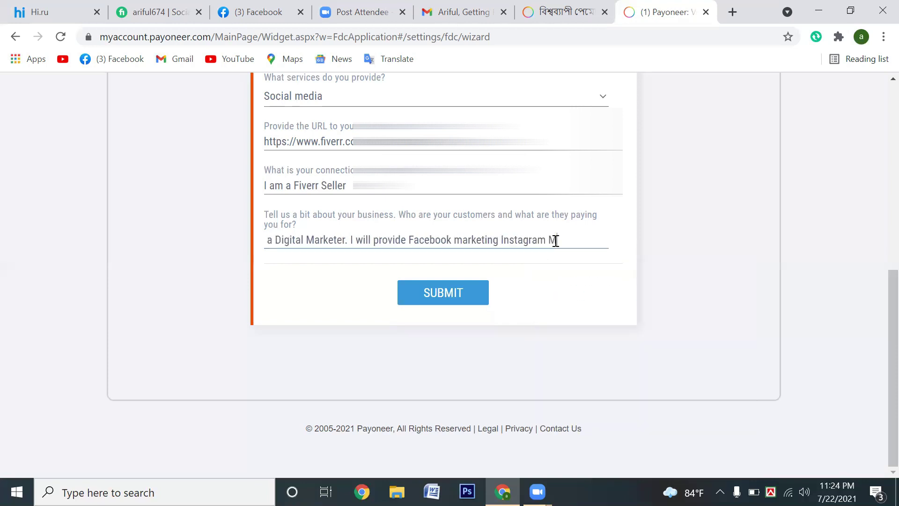
{"action": "type", "text": "ting"}
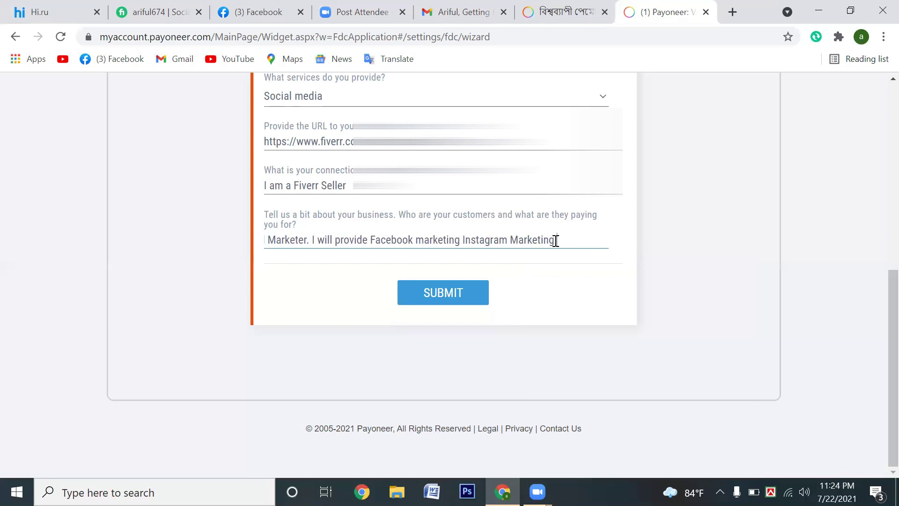
Step: Add "services" to the business description, replacing the misspelled "servises" with the suggested spelling
{"action": "type", "text": " se"}
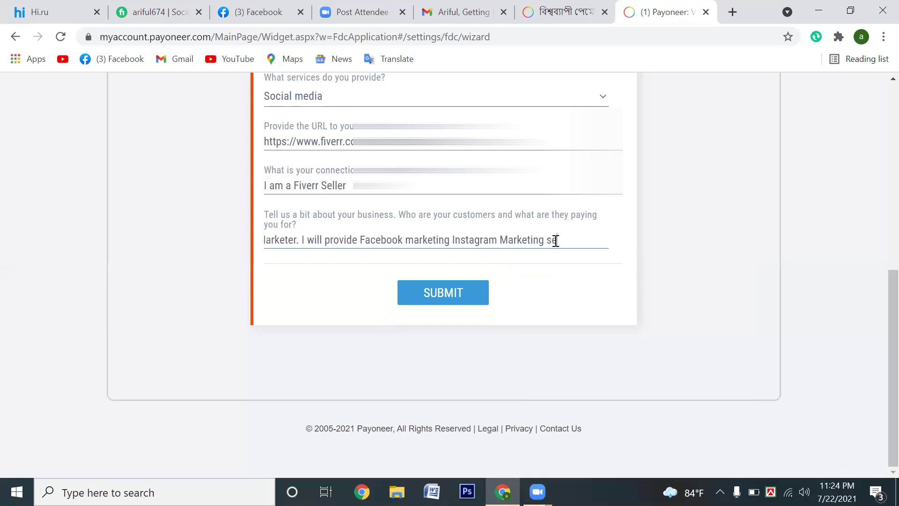
{"action": "type", "text": "rv"}
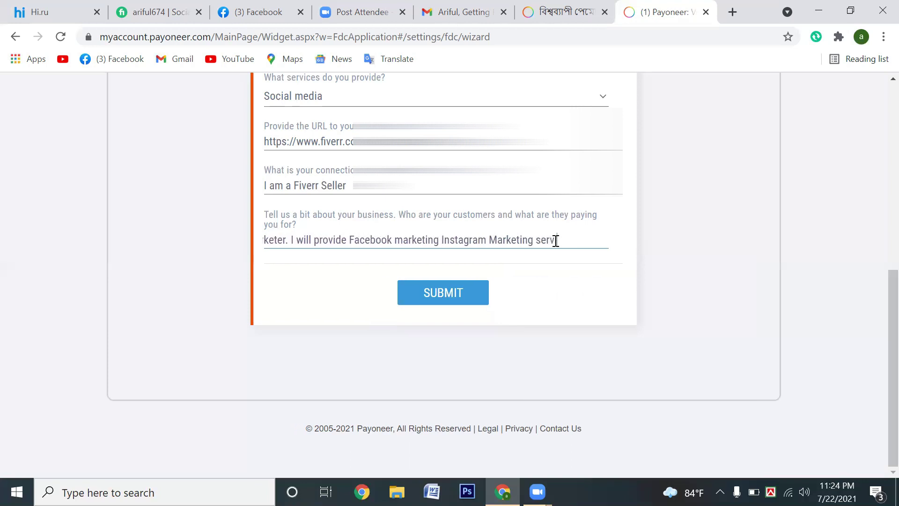
{"action": "type", "text": "i"}
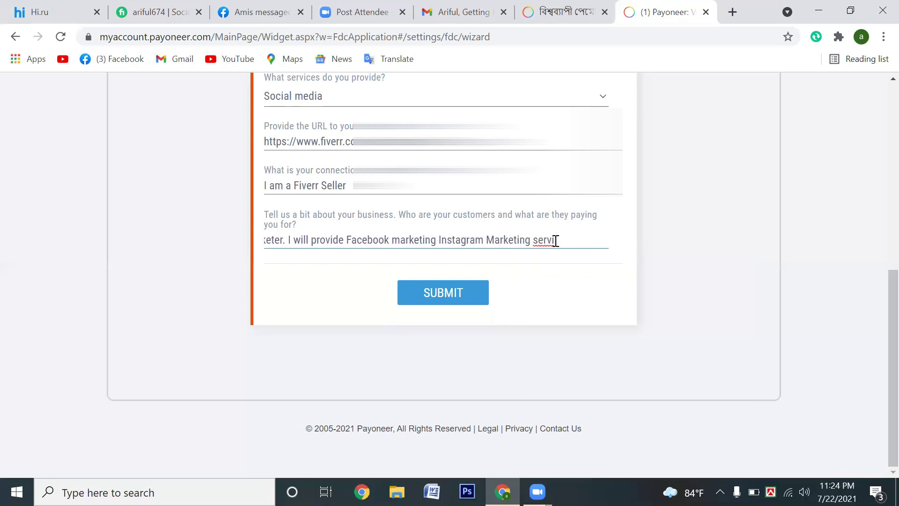
{"action": "type", "text": "ses"}
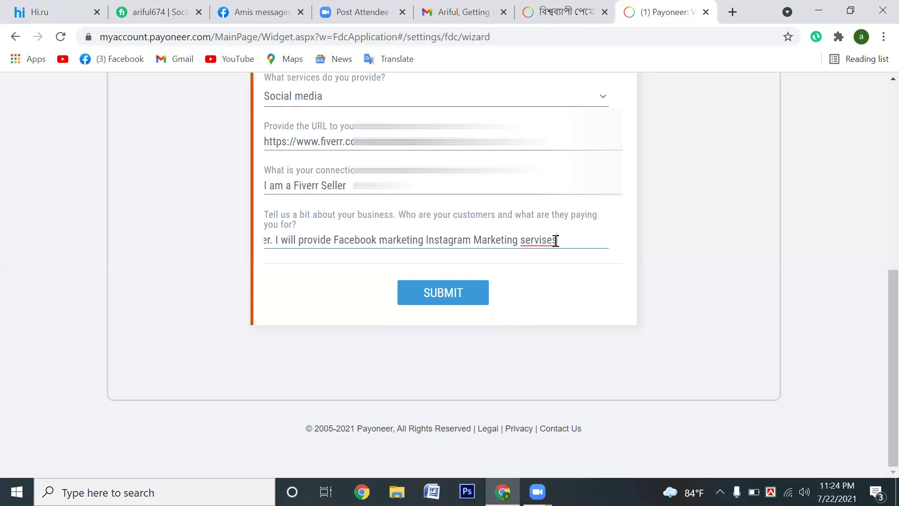
{"action": "right_click", "coordinate": [540, 241]}
{"action": "left_click", "coordinate": [564, 252]}
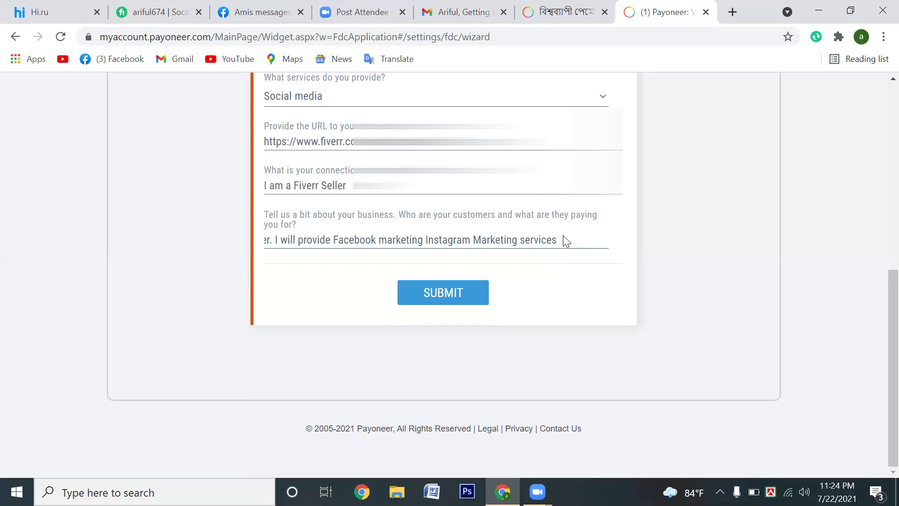
Step: Continue the business description with "on Fiverr markete" and look up a spelling correction for the last word
{"action": "type", "text": "o"}
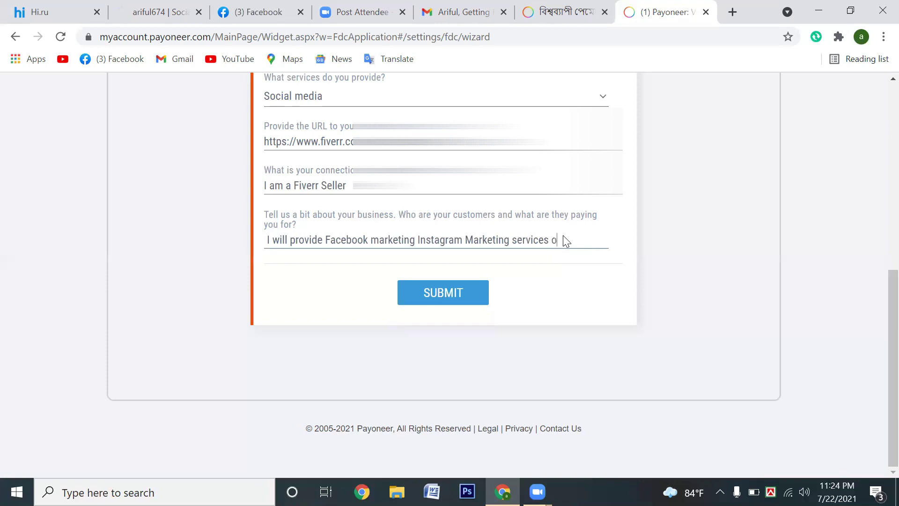
{"action": "type", "text": "n F"}
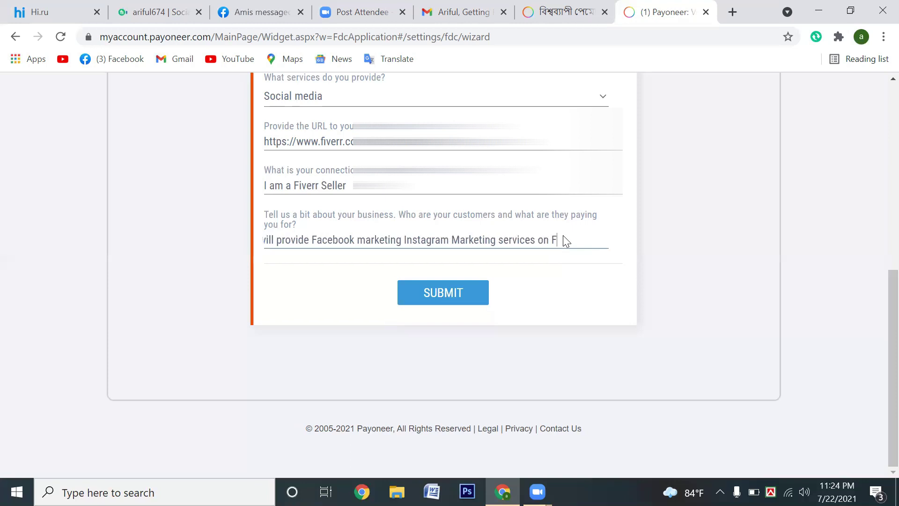
{"action": "type", "text": "ive"}
{"action": "type", "text": "mar"}
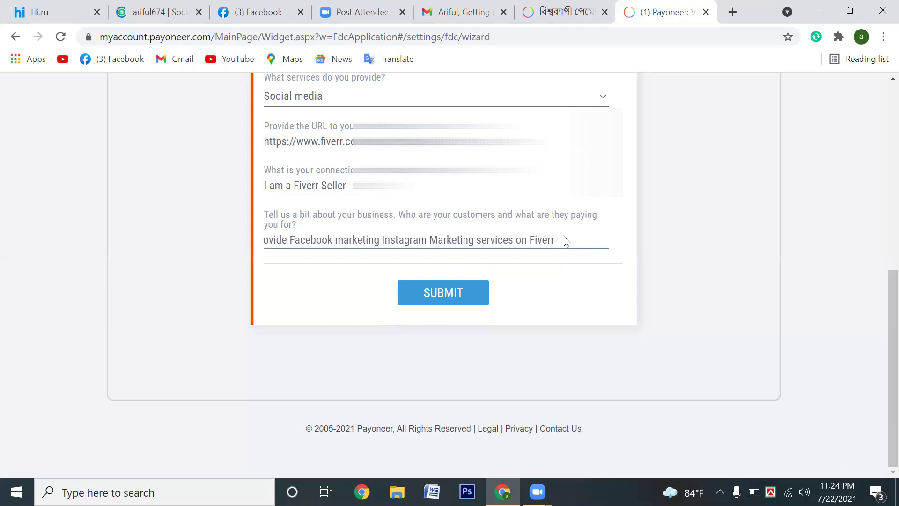
{"action": "type", "text": "kete"}
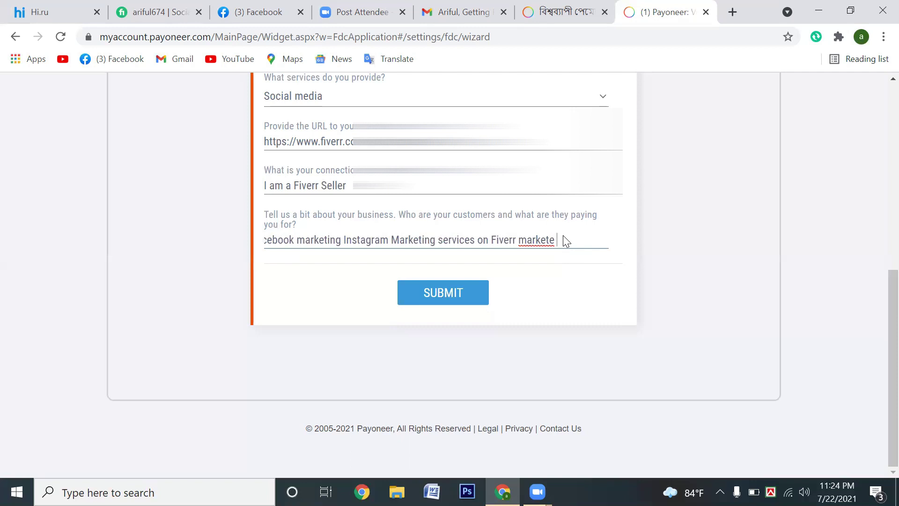
{"action": "right_click", "coordinate": [524, 241]}
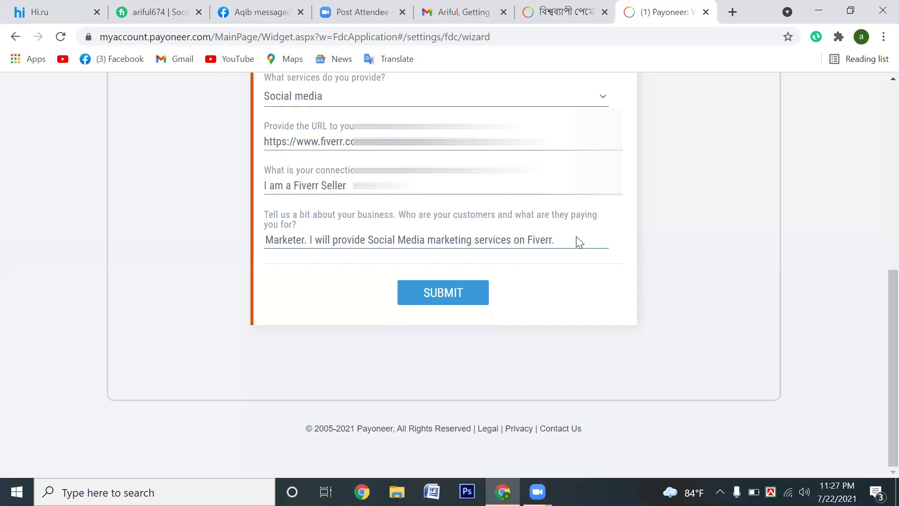
Step: Begin a new sentence in the business description with "They", removing the false start "prov" after it
{"action": "type", "text": "They "}
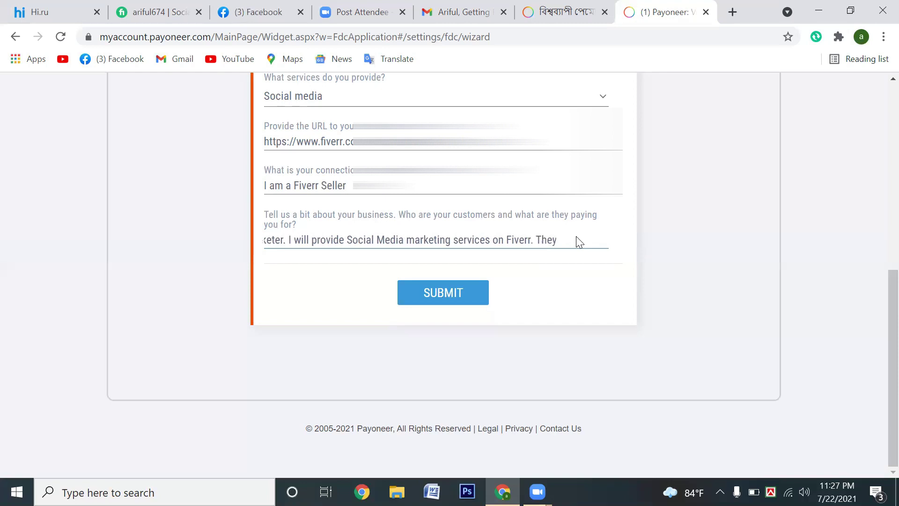
{"action": "type", "text": "p"}
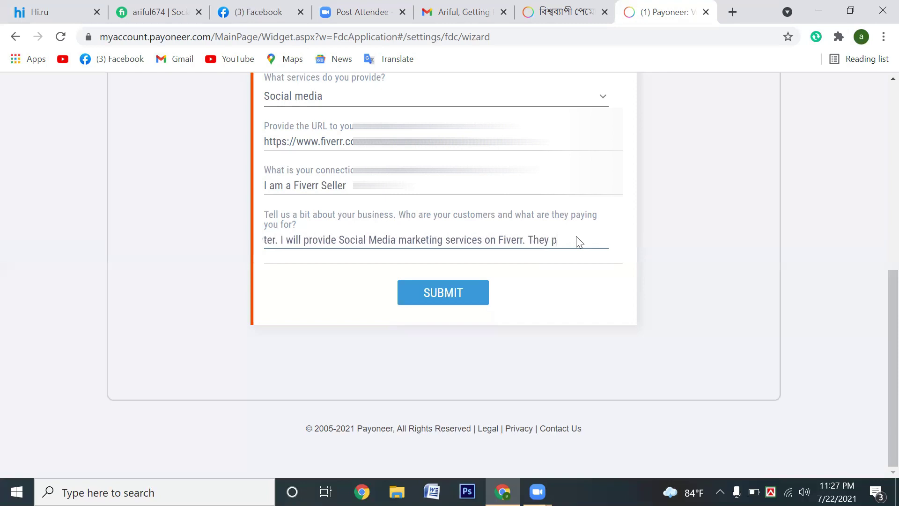
{"action": "type", "text": "rov"}
{"action": "key", "text": "BackSpace"}
{"action": "key", "text": "BackSpace"}
{"action": "key", "text": "BackSpace"}
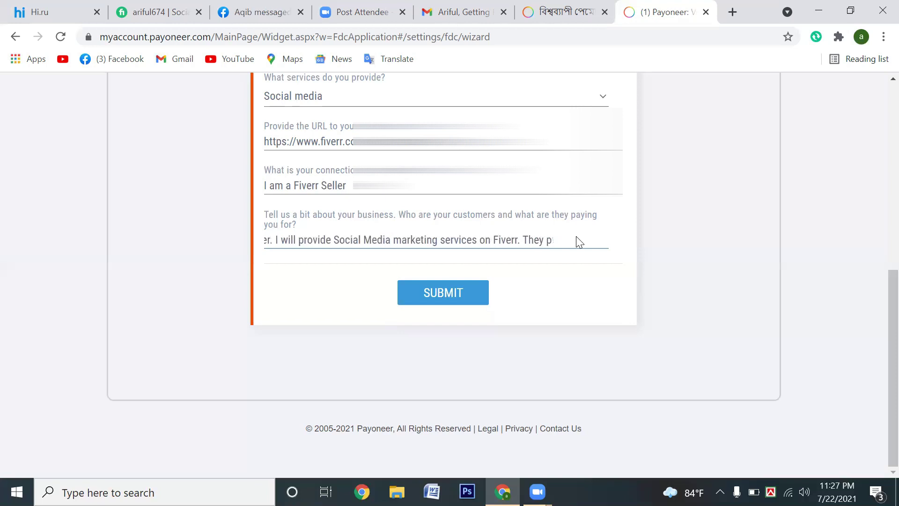
{"action": "key", "text": "BackSpace"}
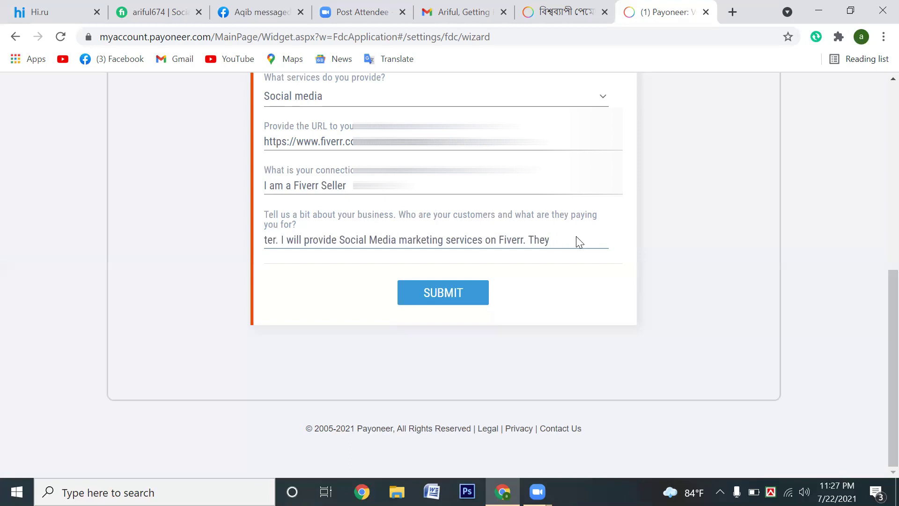
Step: Complete the last sentence of the business description with "send my salary via payoneer." and check the spelling of "payoneer"
{"action": "type", "text": "send m"}
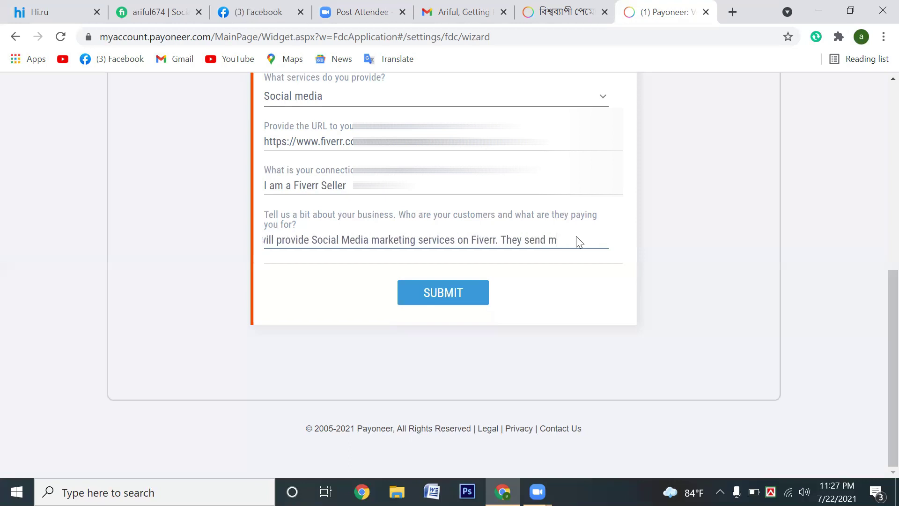
{"action": "type", "text": "y sa"}
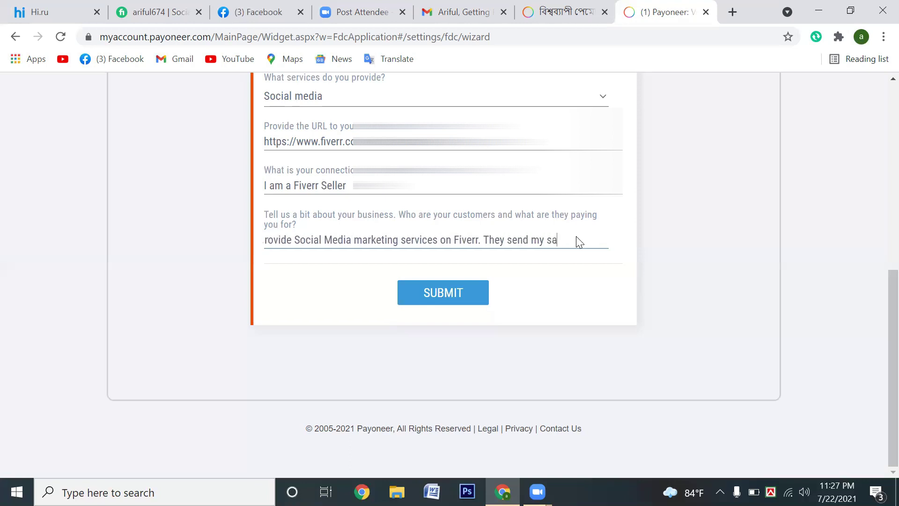
{"action": "type", "text": "lary "}
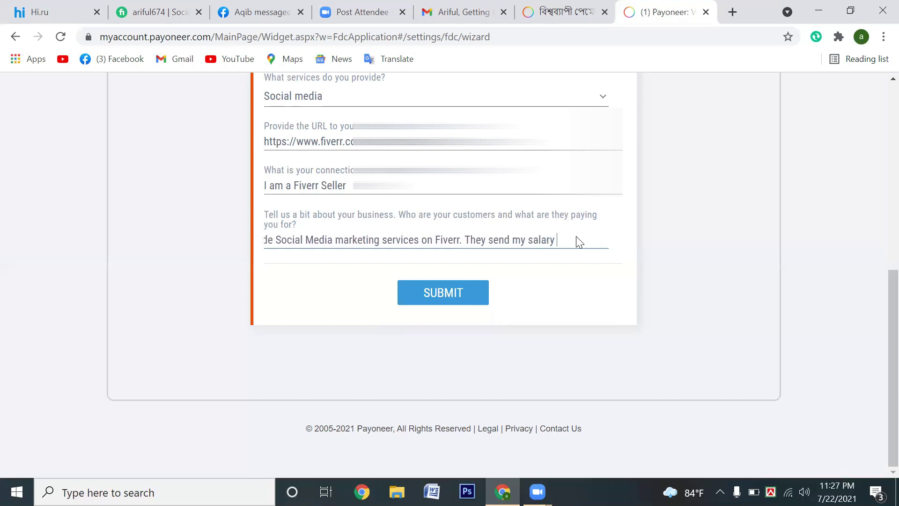
{"action": "type", "text": "via "}
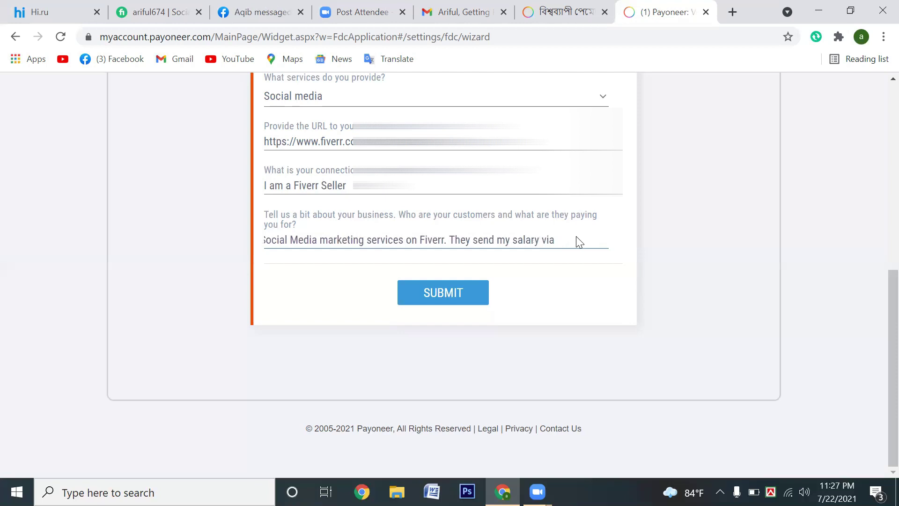
{"action": "type", "text": "payoneer"}
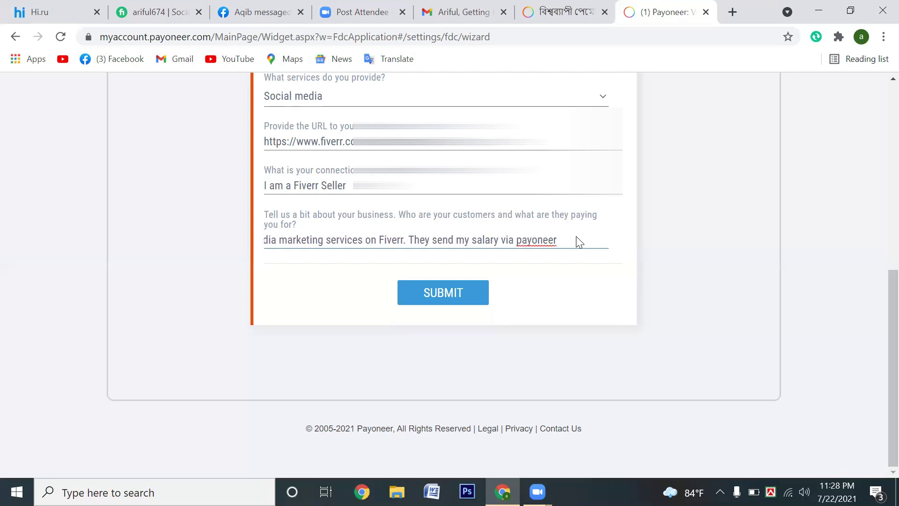
{"action": "type", "text": "."}
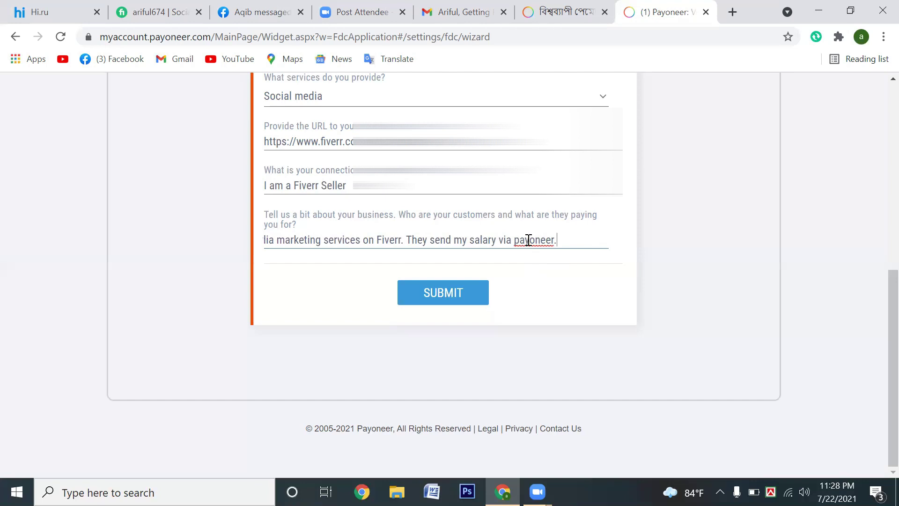
{"action": "right_click", "coordinate": [525, 238]}
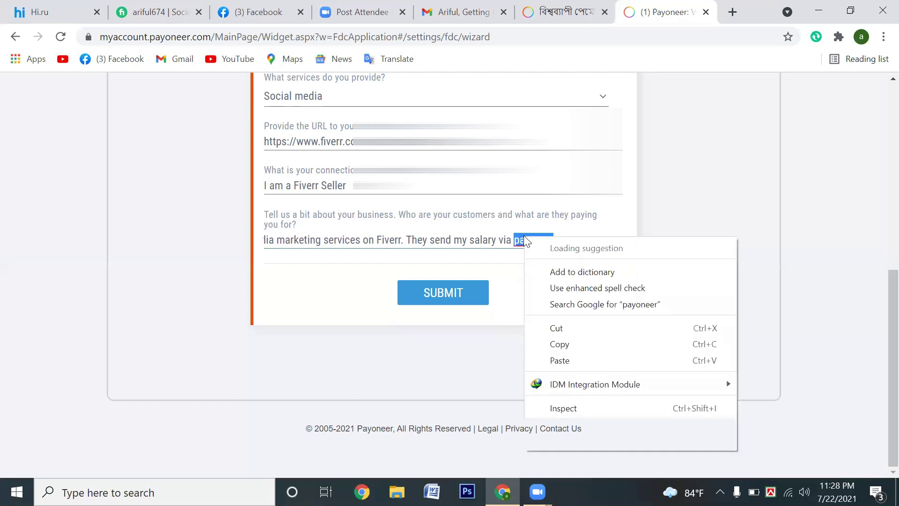
{"action": "left_click", "coordinate": [499, 241]}
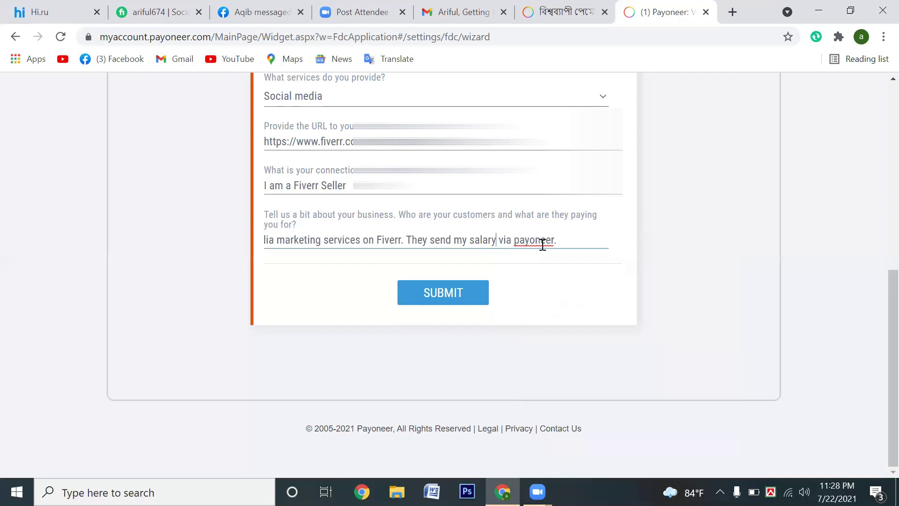
Step: Submit the completed Global payment service questionnaire and look over the whole confirmation page
{"action": "left_click", "coordinate": [459, 303]}
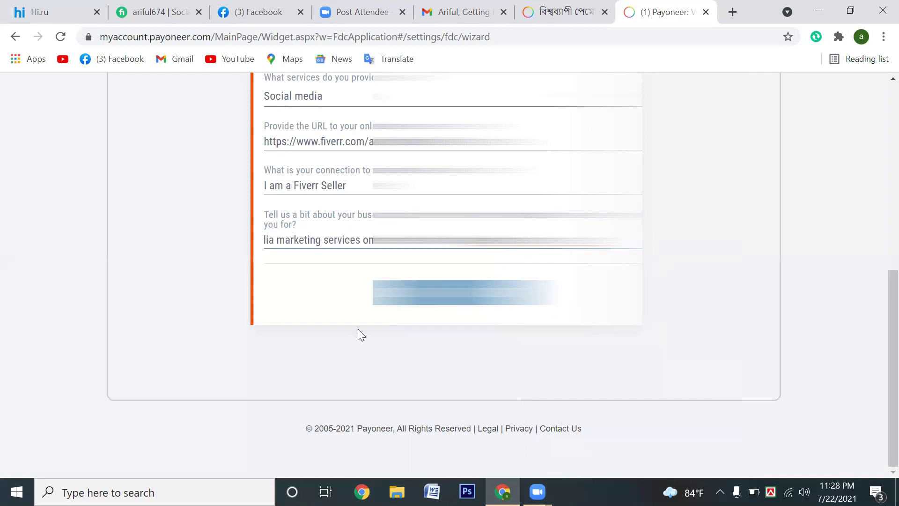
{"action": "scroll", "coordinate": [358, 329], "scroll_direction": "up", "scroll_amount": 3}
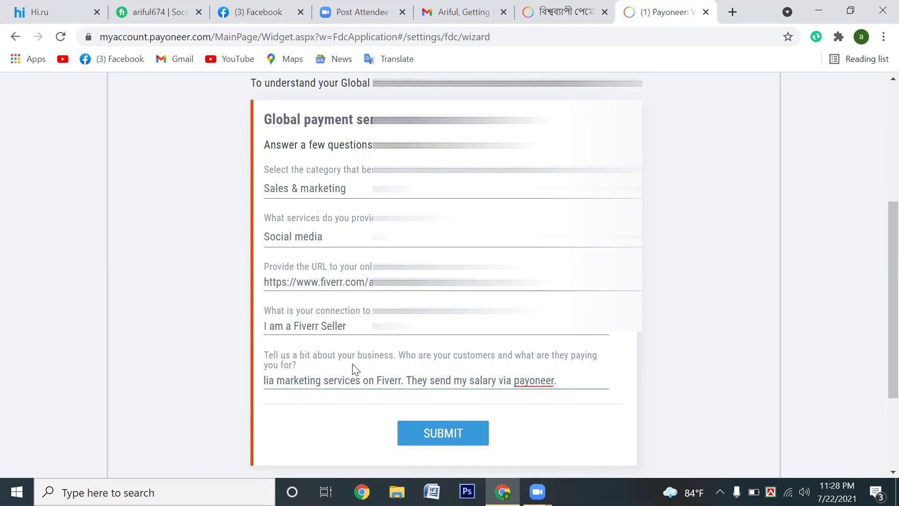
{"action": "left_click", "coordinate": [458, 439]}
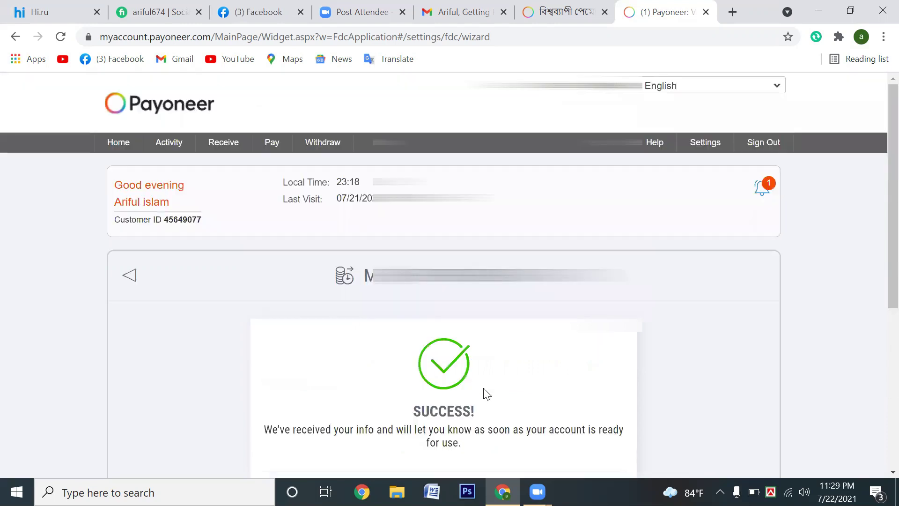
{"action": "scroll", "coordinate": [484, 389], "scroll_direction": "down", "scroll_amount": 1}
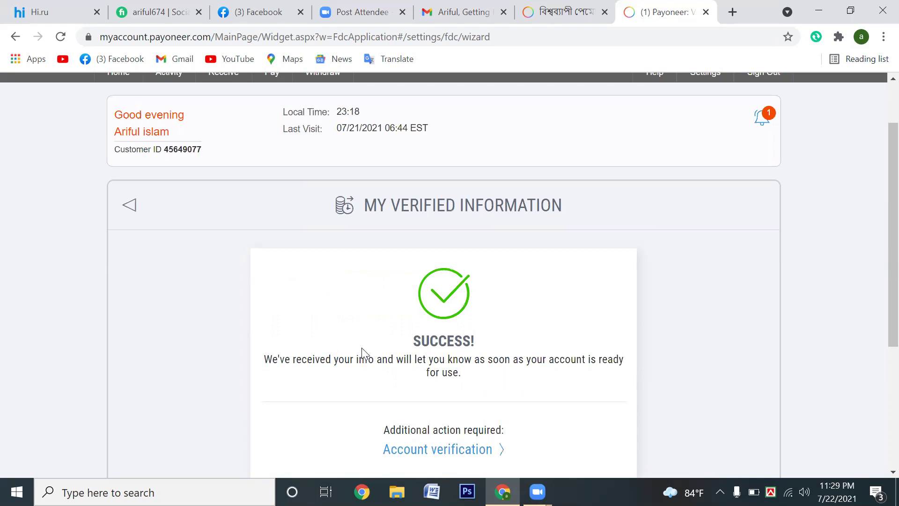
{"action": "scroll", "coordinate": [362, 346], "scroll_direction": "up", "scroll_amount": 1}
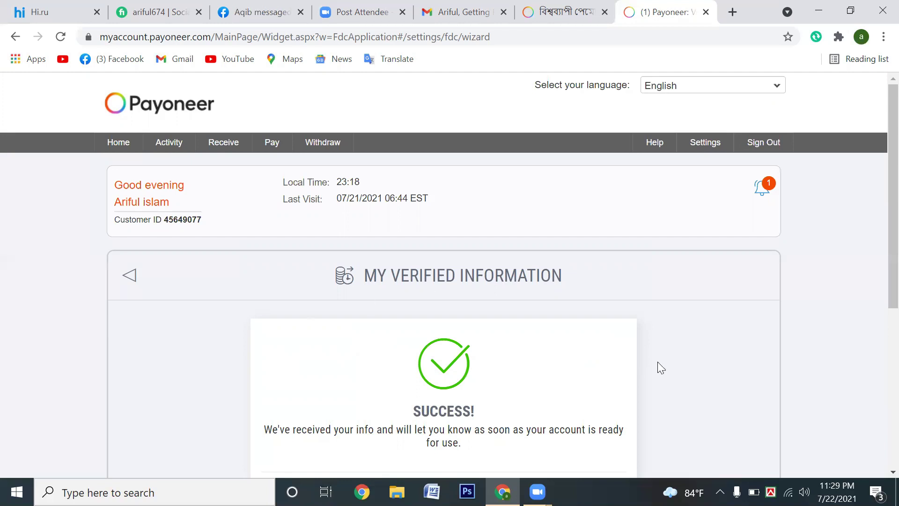
{"action": "scroll", "coordinate": [657, 362], "scroll_direction": "down", "scroll_amount": 5}
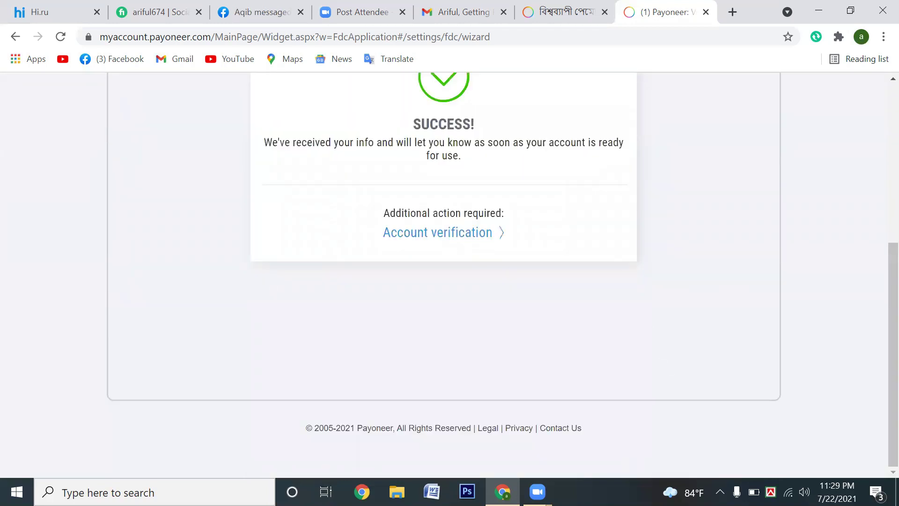